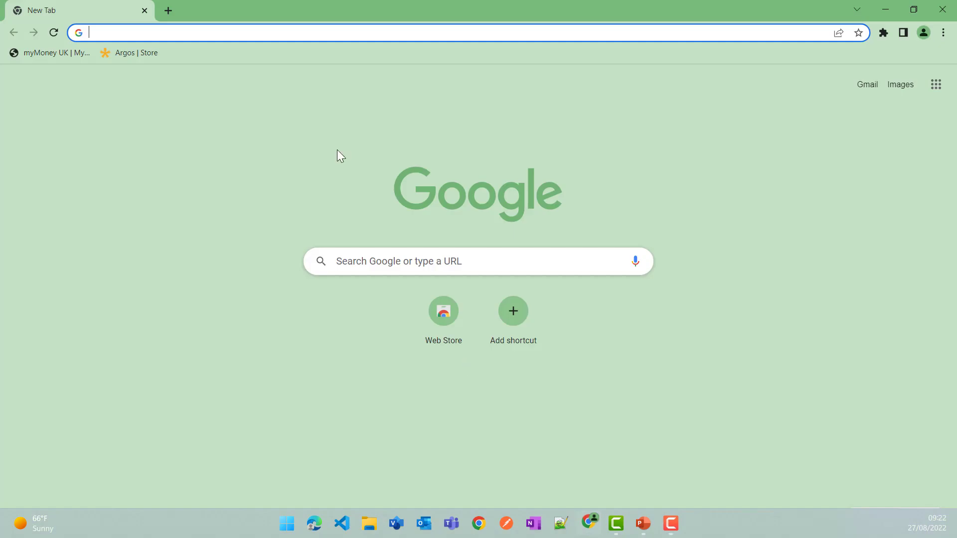
Search Google for 'terraform download' and dismiss the settings notice covering the results.
type("ter")
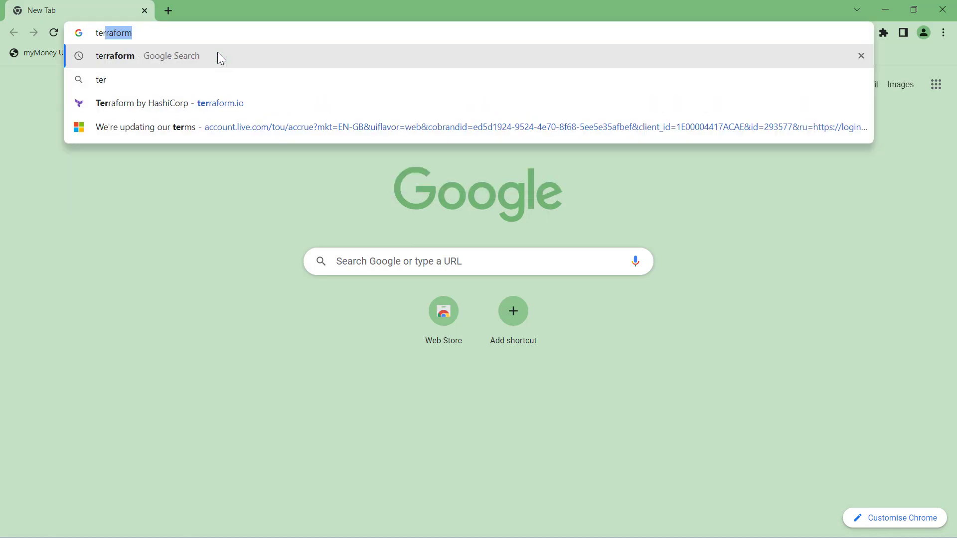
type("raform")
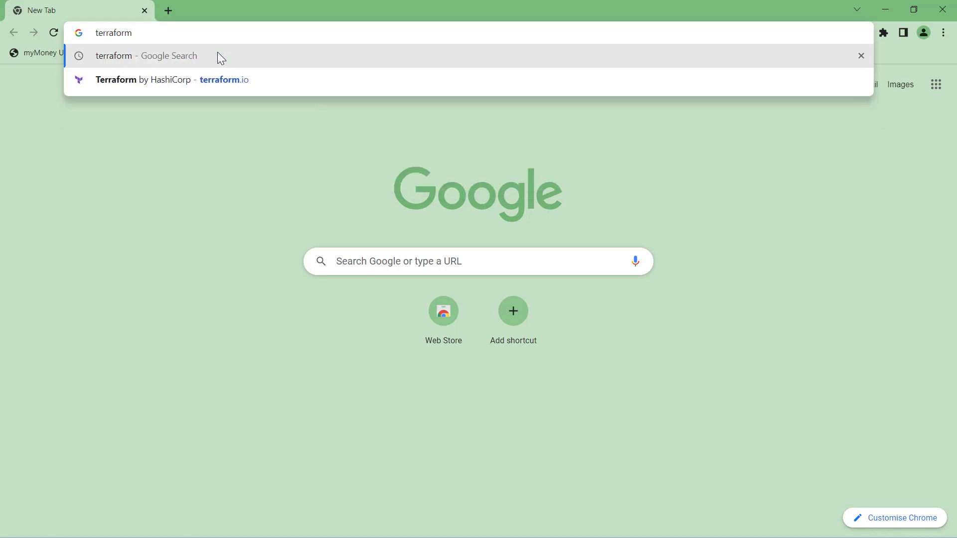
type(" download")
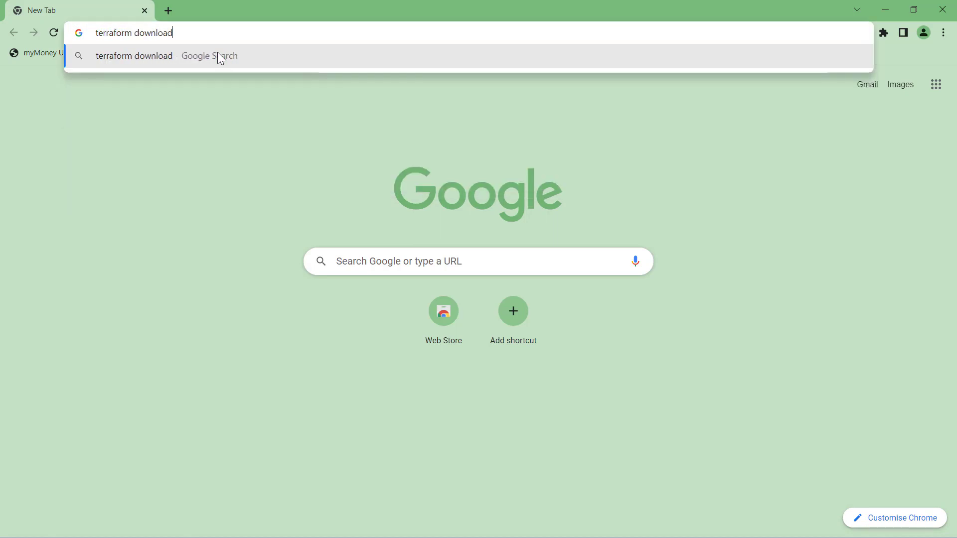
key("Return")
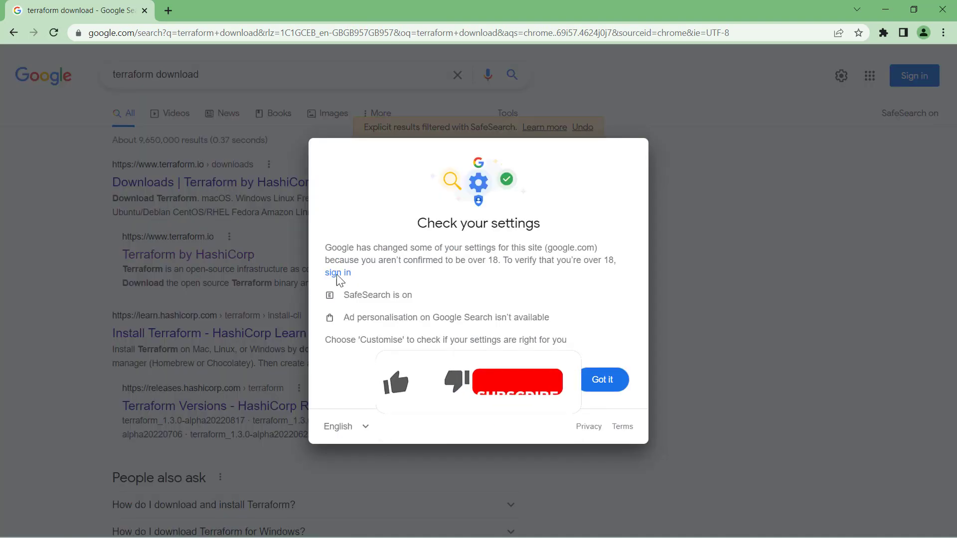
left_click(604, 384)
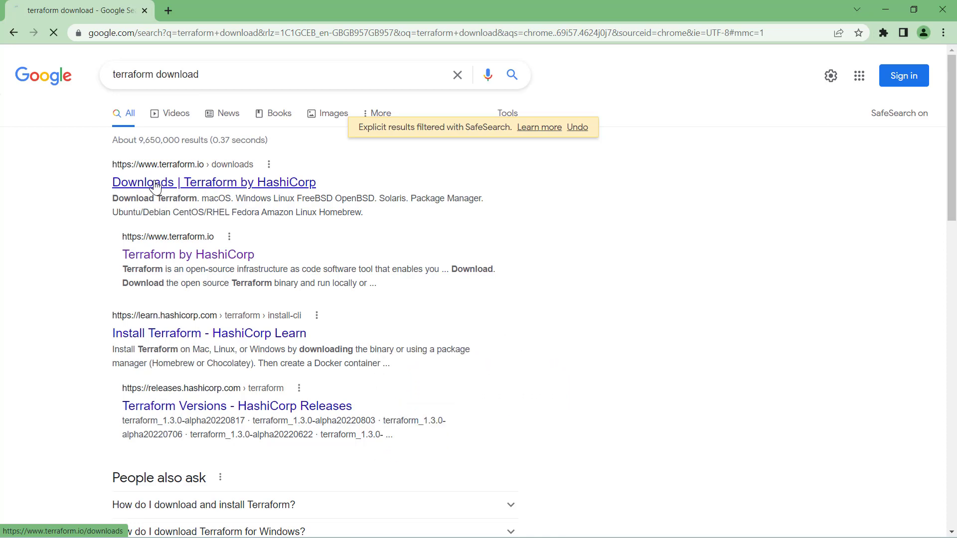
Download the Windows Amd64 zip of Terraform 1.2.8 from the terraform.io Downloads page.
left_click(156, 185)
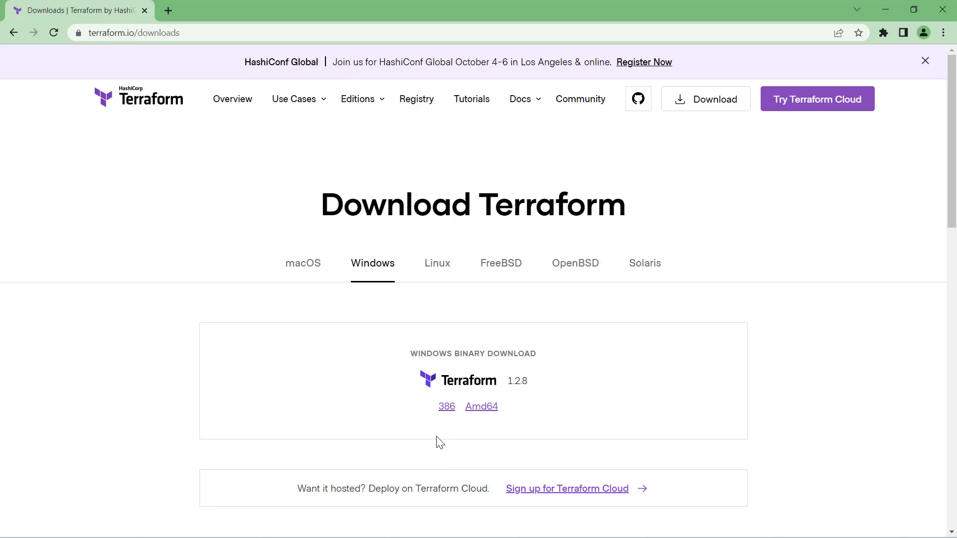
left_click(484, 411)
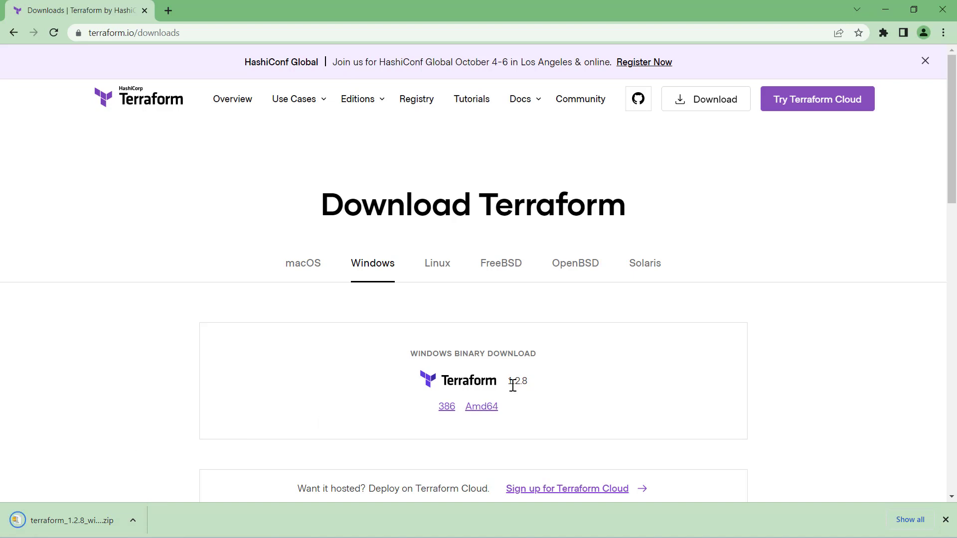
left_click_drag(510, 383, 529, 382)
left_click(531, 407)
In a new tab, search 'terraform download version' and browse the HashiCorp Terraform releases list.
key("ctrl+t")
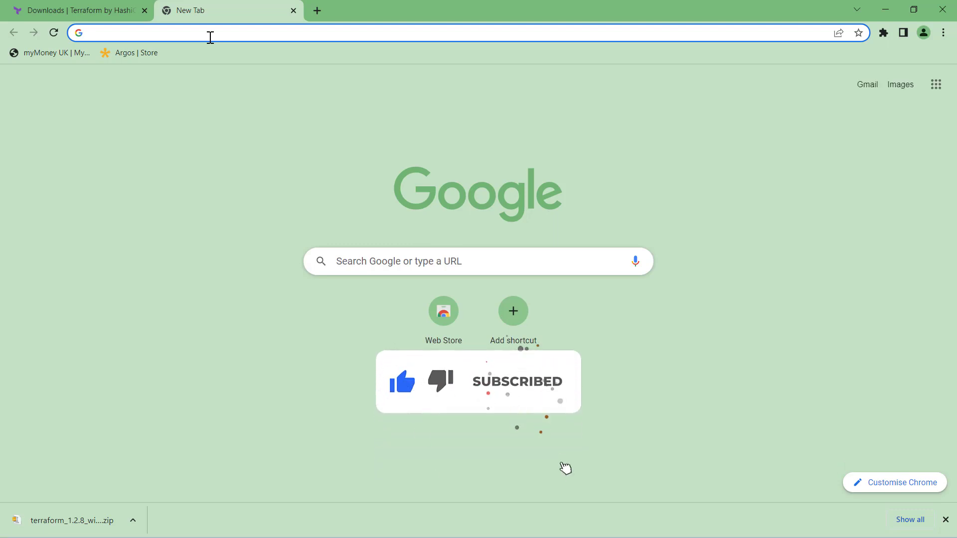
type("terraform")
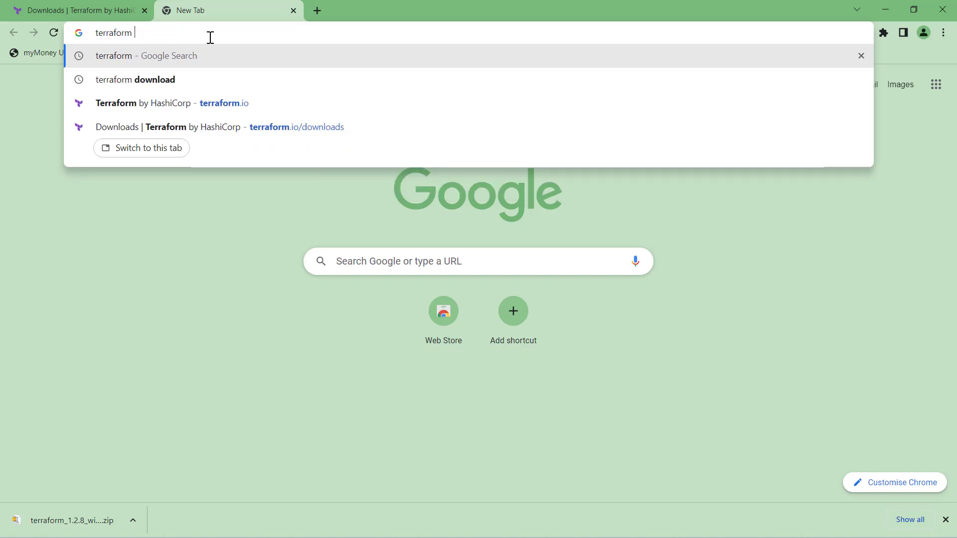
type(" downl")
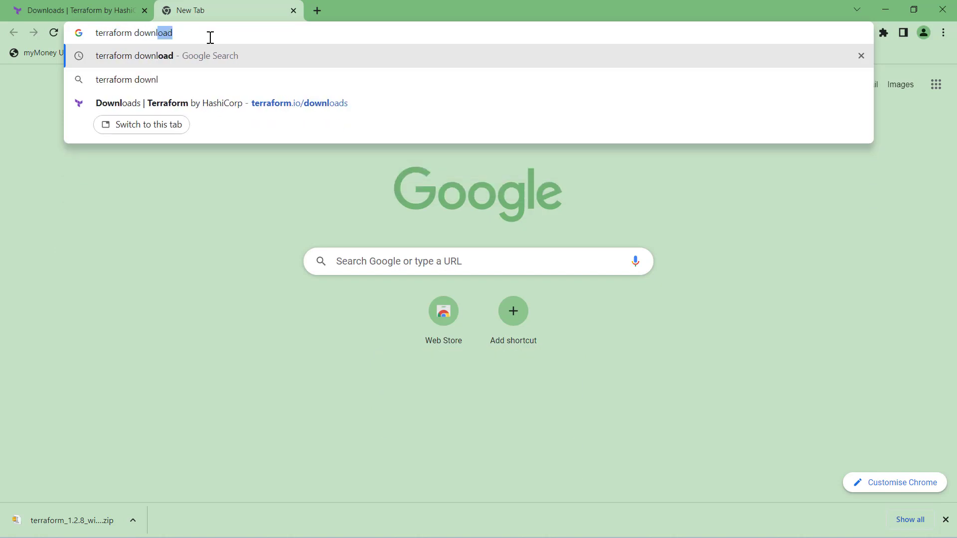
type("oad version")
key("Return")
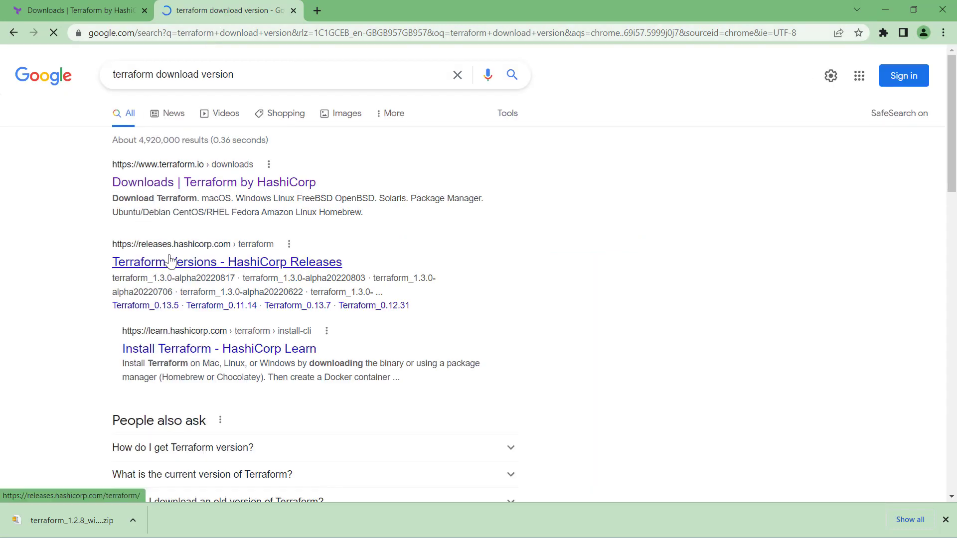
left_click(170, 264)
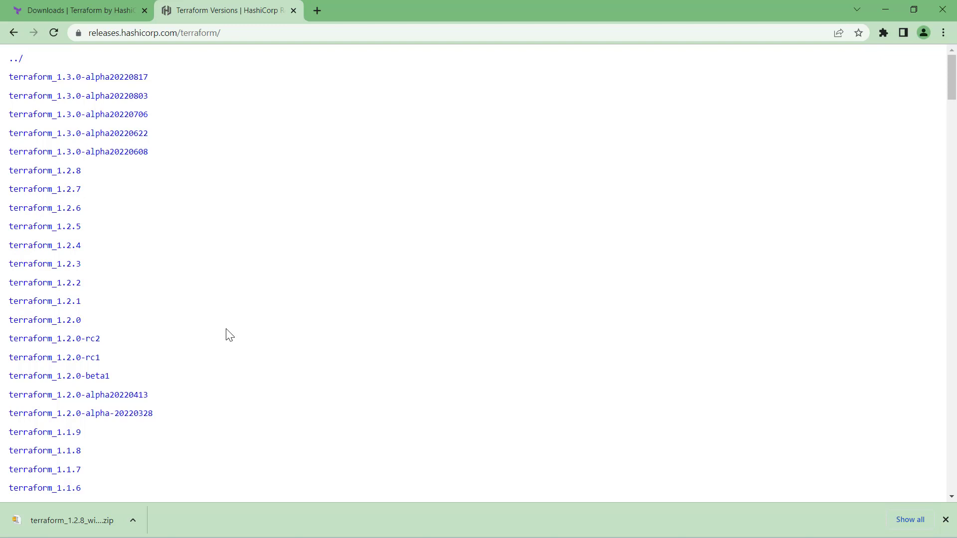
scroll(115, 444, "down", 3)
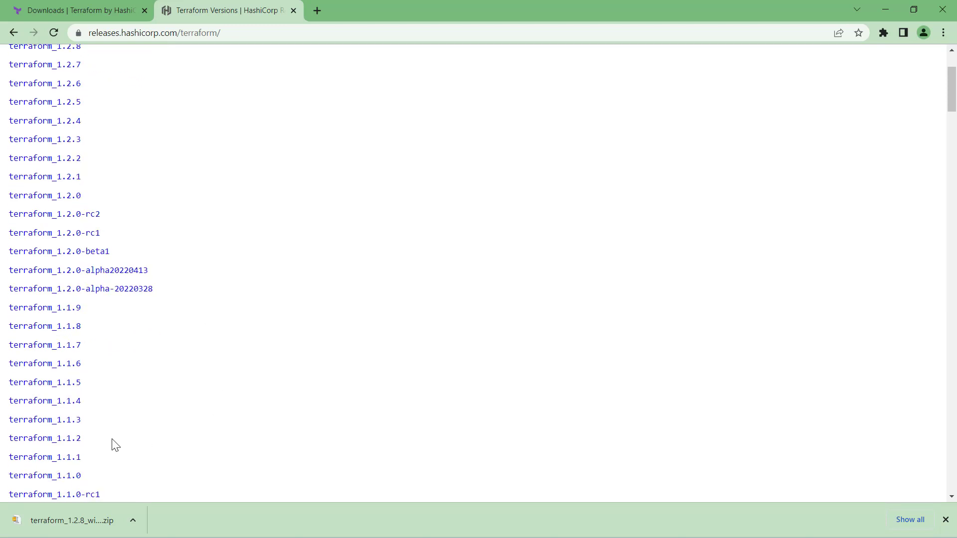
Open the extracted terraform_1.2.8_windows_amd64 folder in Downloads and copy its full path.
key("alt+Tab")
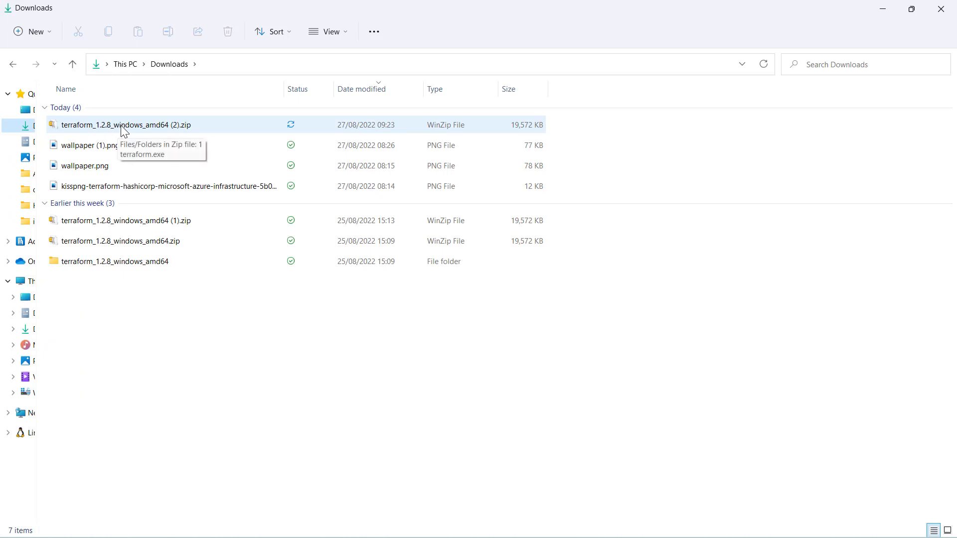
left_click(120, 265)
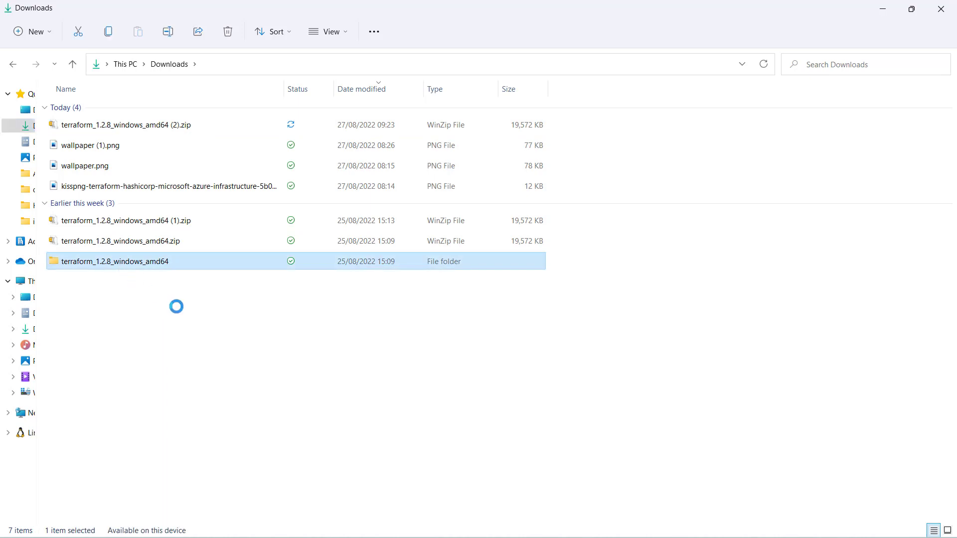
left_click(82, 113)
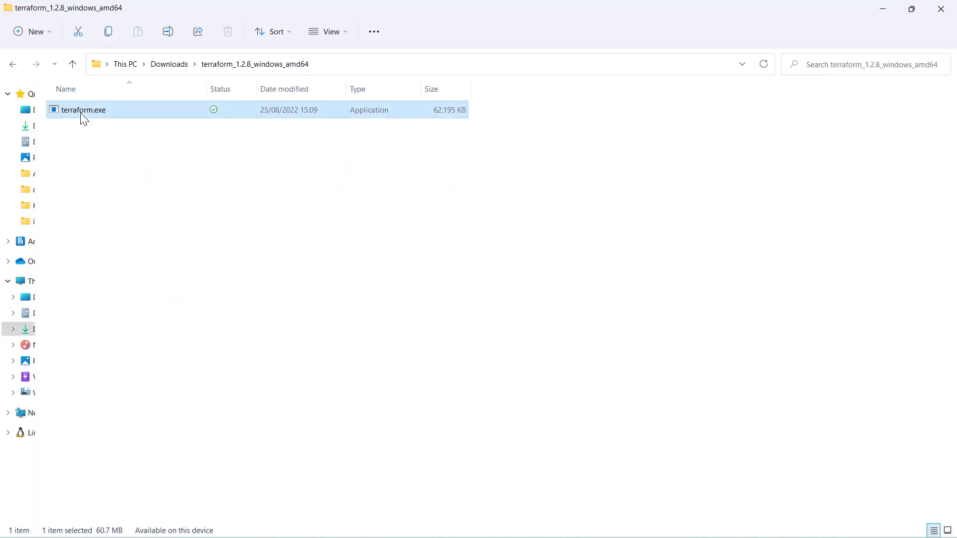
left_click(362, 65)
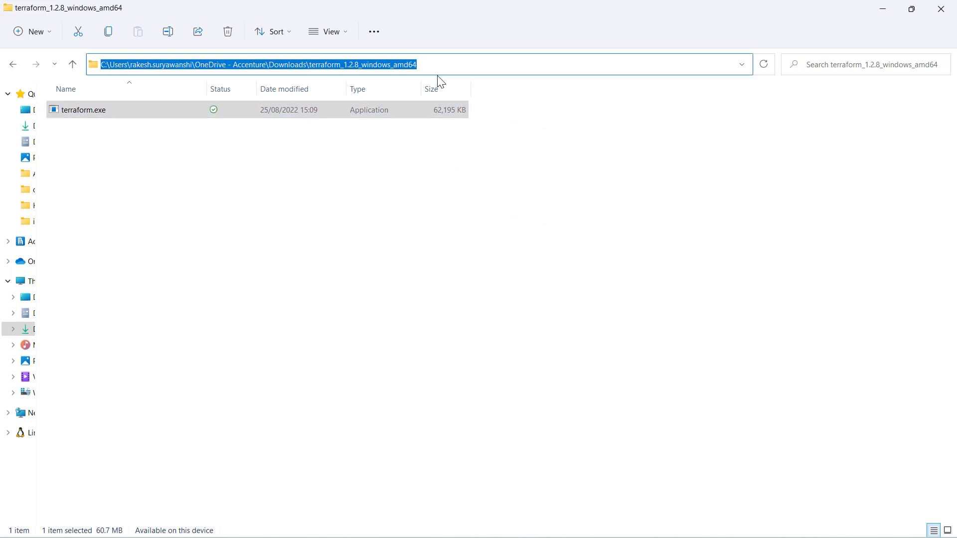
Change Command Prompt's directory to the copied terraform_1.2.8_windows_amd64 folder path.
key("alt+Tab")
type("cd")
type("C:\\Users\\rakesh.suryawanshi\\OneDrive - Accenture\\Downloads\\terraform_1.2.8_windows_amd64")
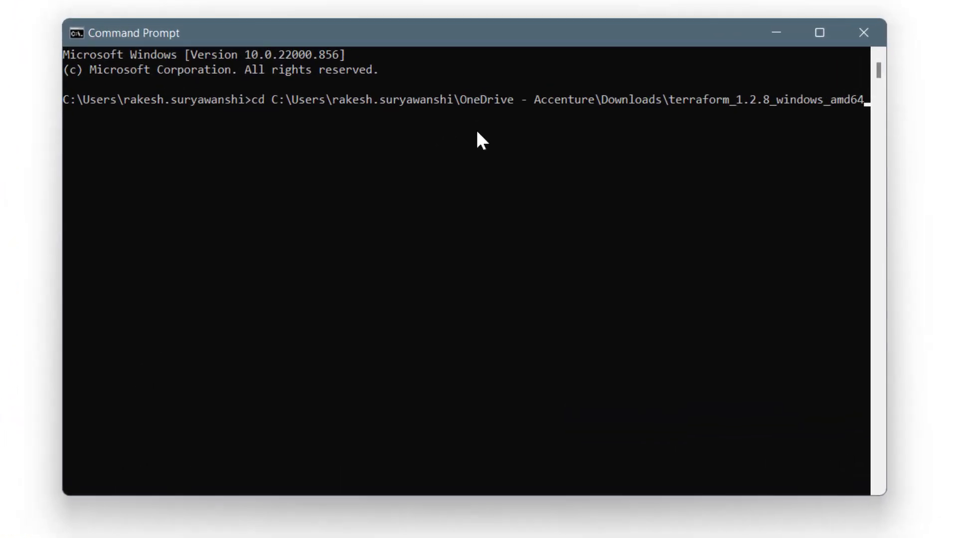
key("Return")
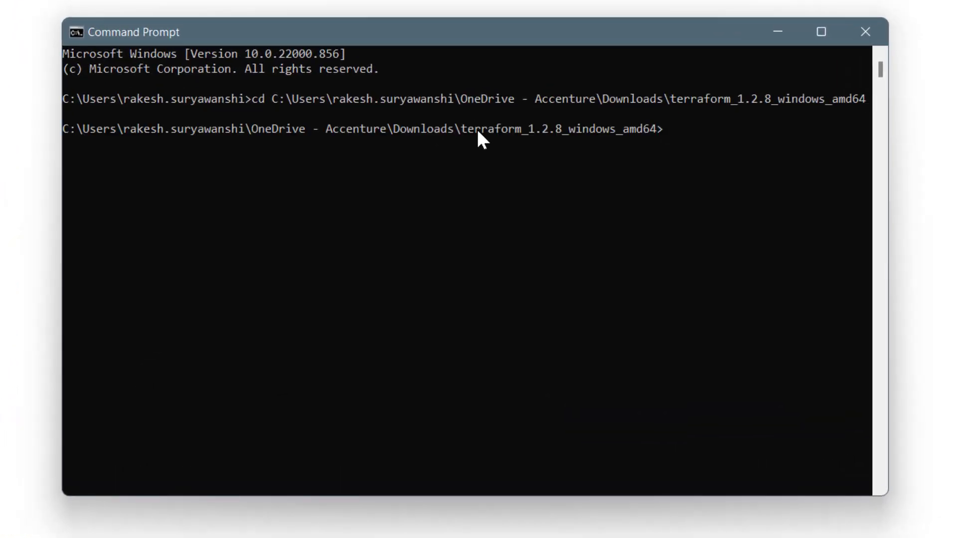
Run terraform -help there and scroll through the listed Terraform commands.
type("terraform -help")
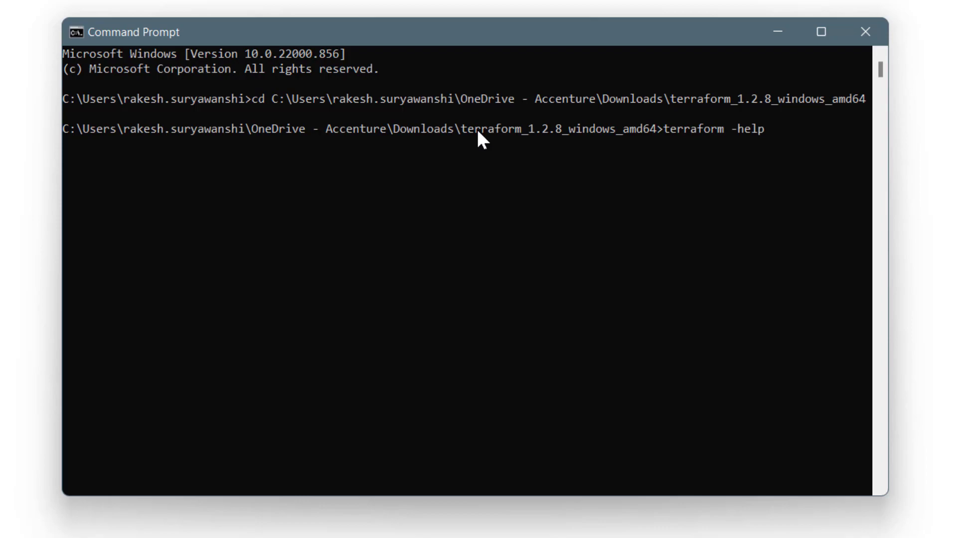
key("Return")
scroll(478, 282, "up", 3)
scroll(478, 281, "up", 2)
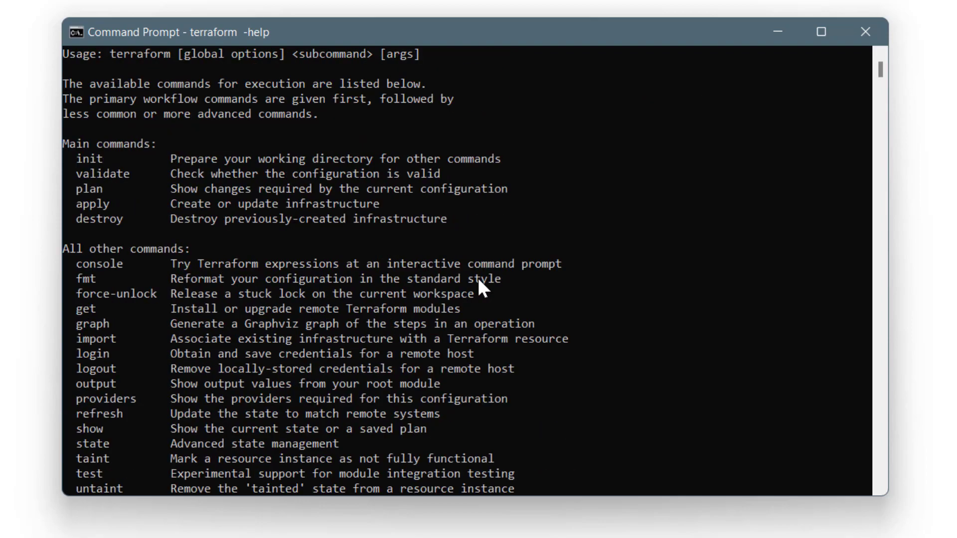
scroll(479, 280, "down", 3)
scroll(478, 281, "up", 5)
scroll(485, 287, "up", 1)
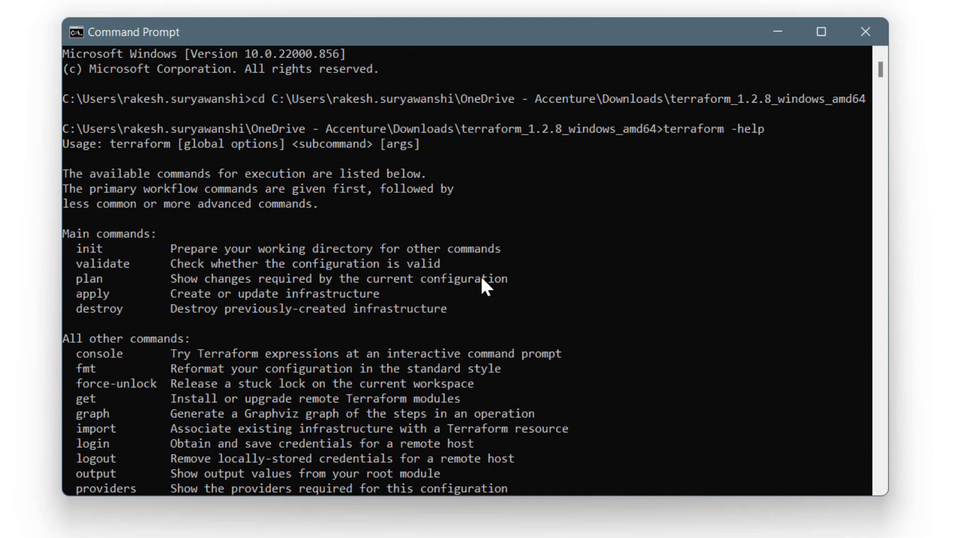
scroll(483, 280, "down", 7)
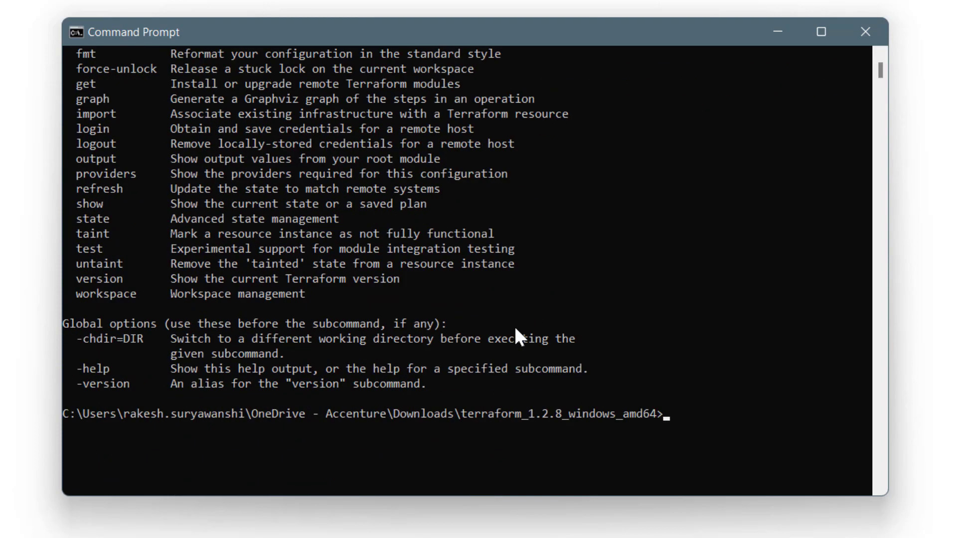
Go up three levels with cd.. to the home folder and run terraform -help, which isn't recognized.
type("cd..")
key("Return")
type("cd..")
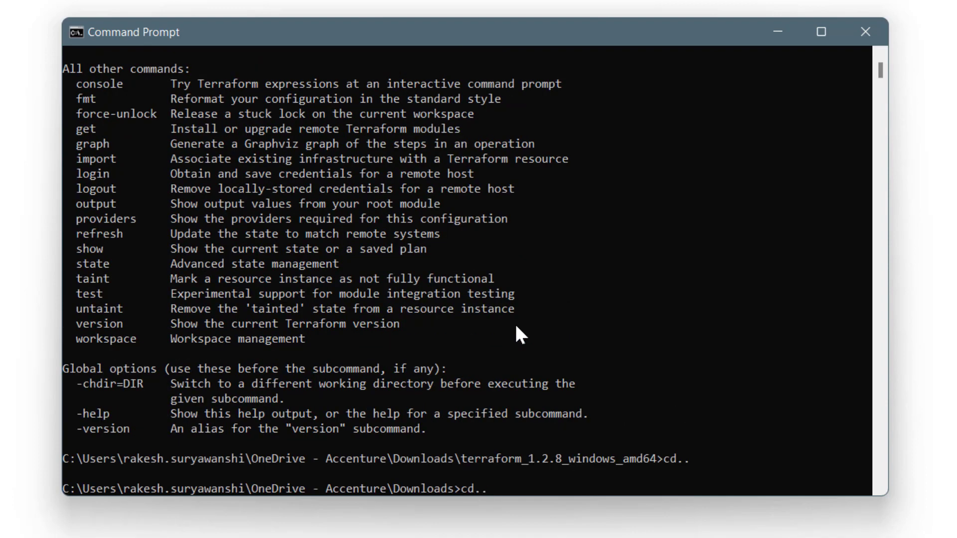
key("Return")
type("cd..")
key("Return")
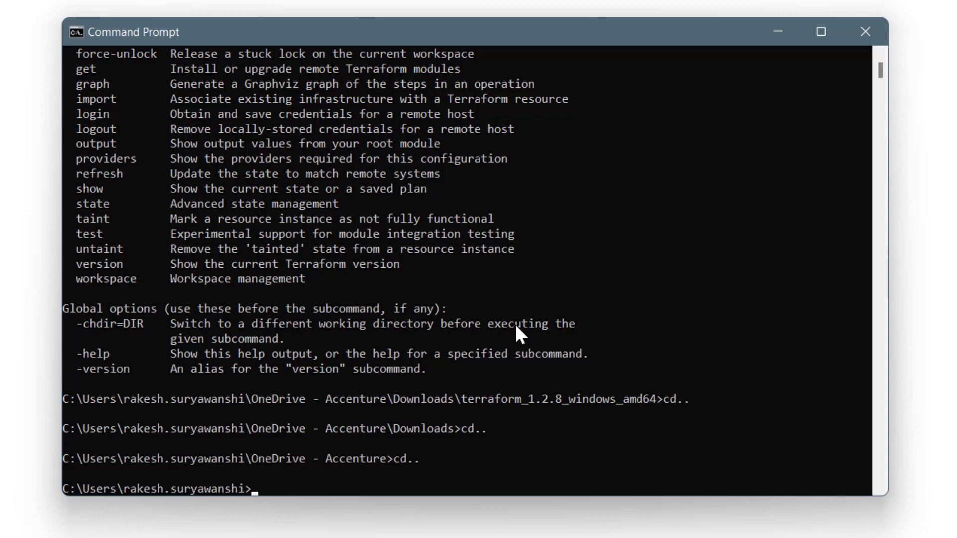
type("terraform -help")
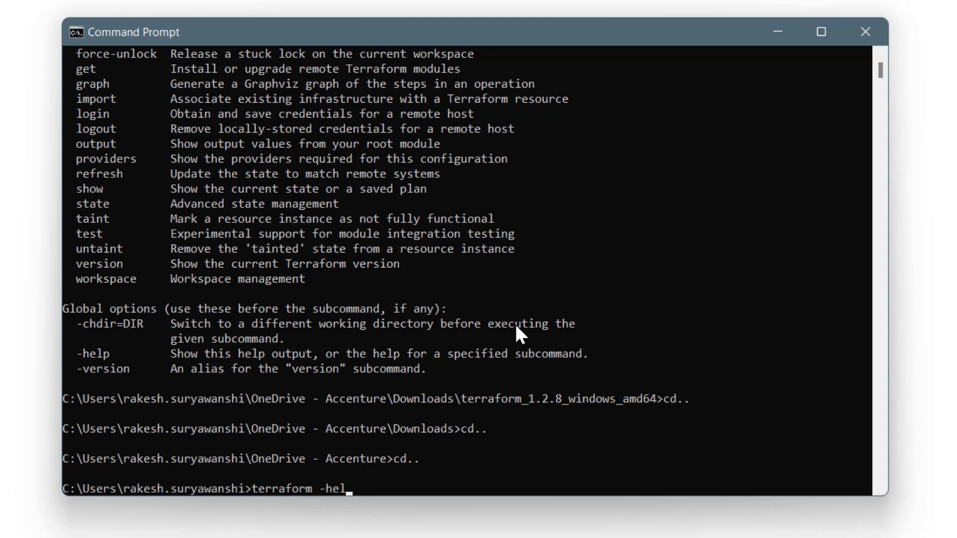
key("Return")
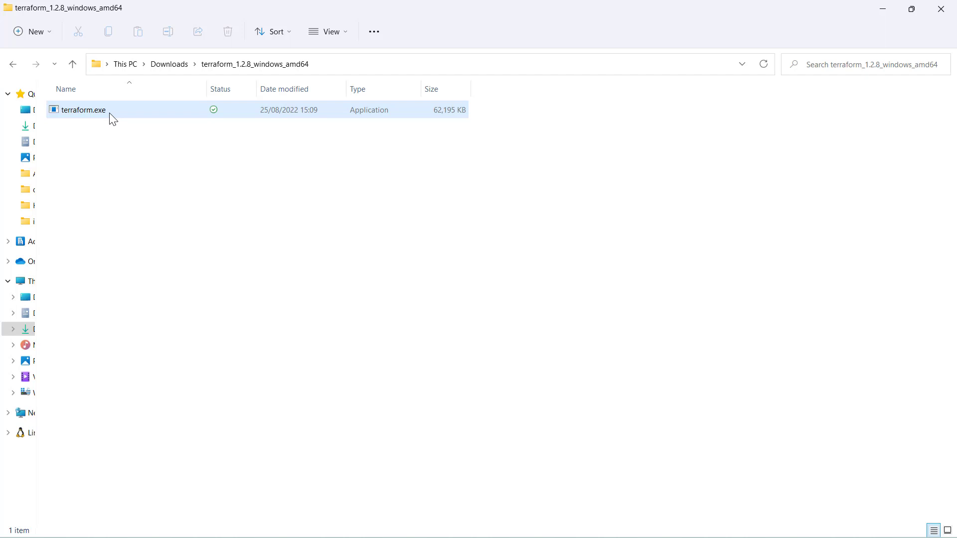
Paste terraform.exe into C:\Program Files\terraform, approving the administrator permission prompt.
left_click(109, 112)
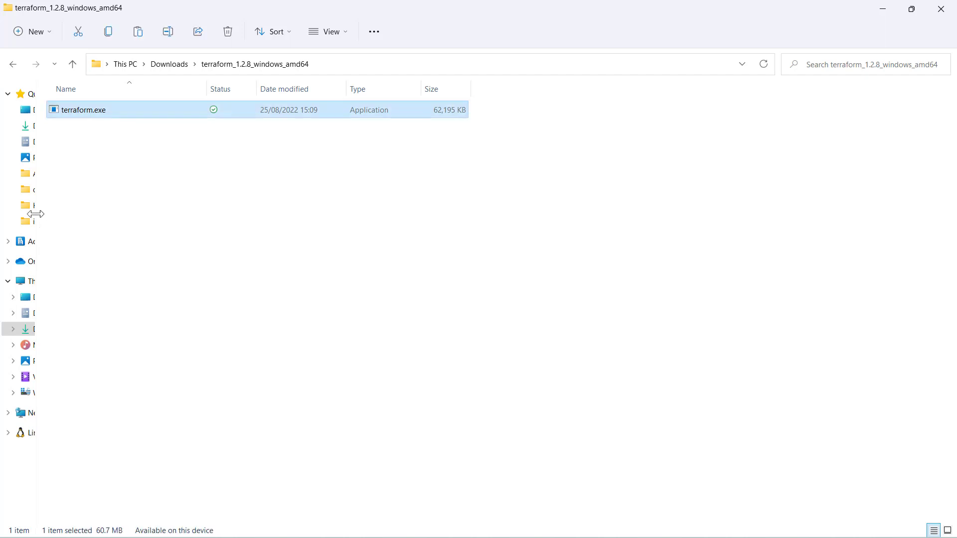
left_click_drag(35, 213, 190, 233)
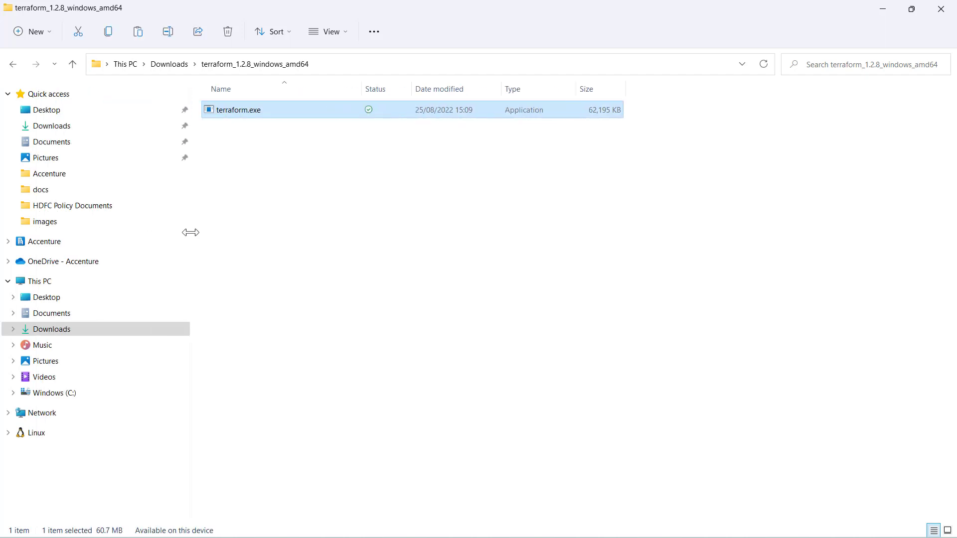
left_click(67, 393)
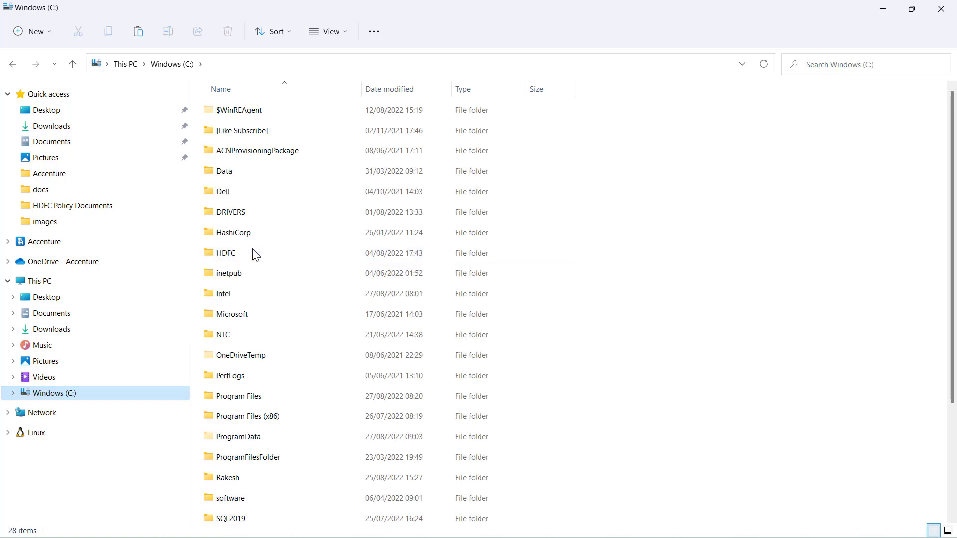
left_click(256, 398)
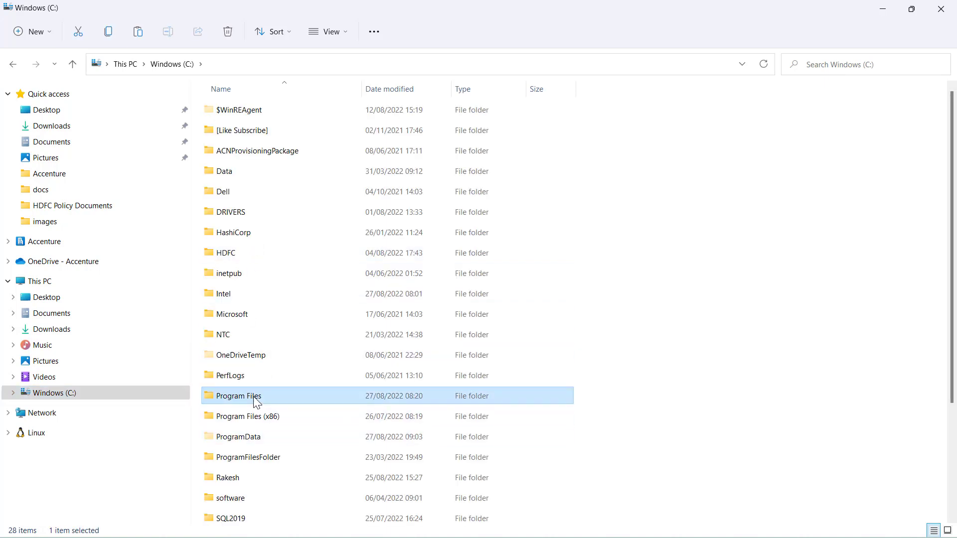
double_click(256, 400)
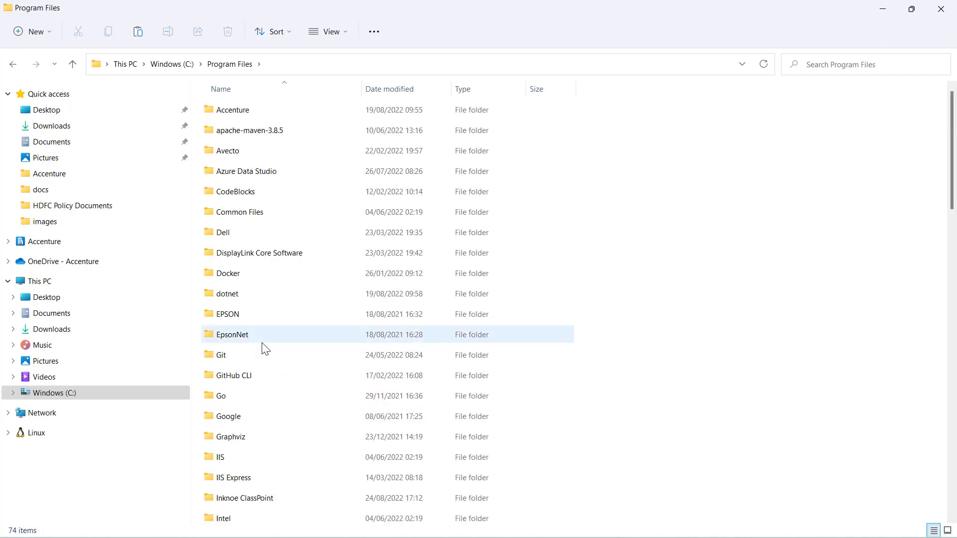
scroll(264, 442, "down", 5)
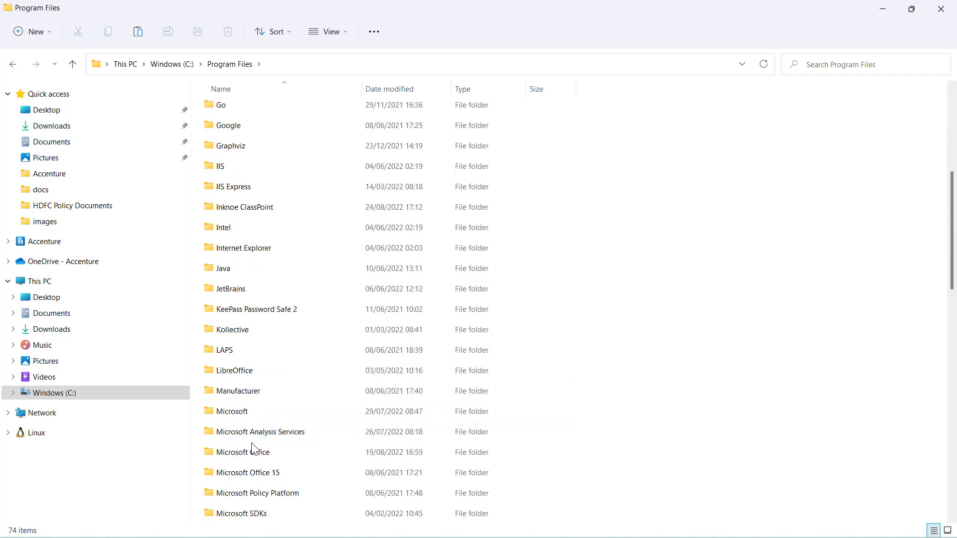
scroll(259, 344, "up", 4)
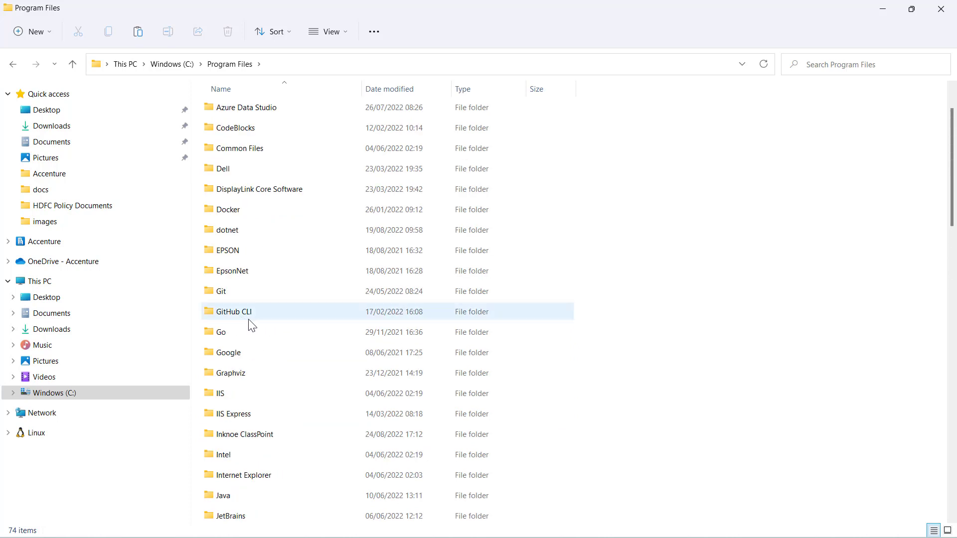
left_click(246, 318)
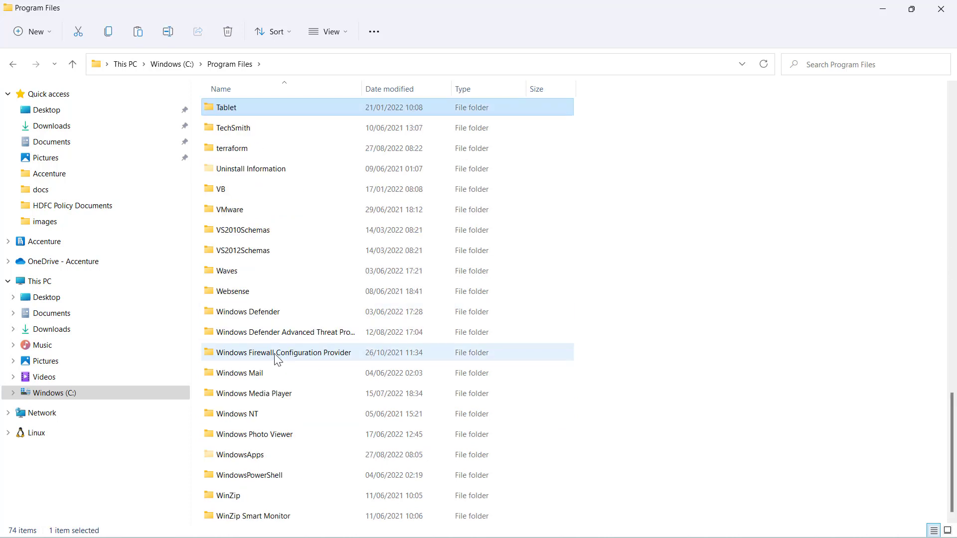
left_click(232, 142)
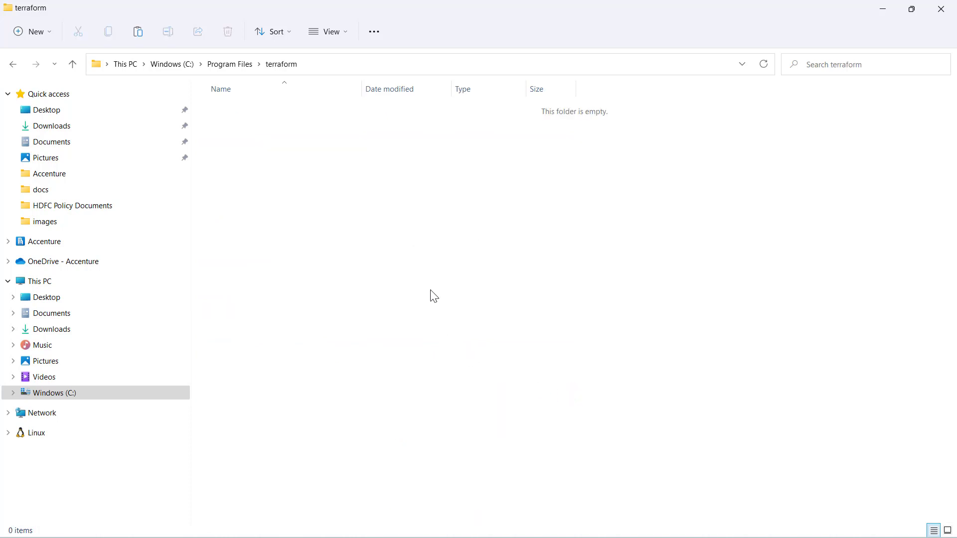
key("ctrl+v")
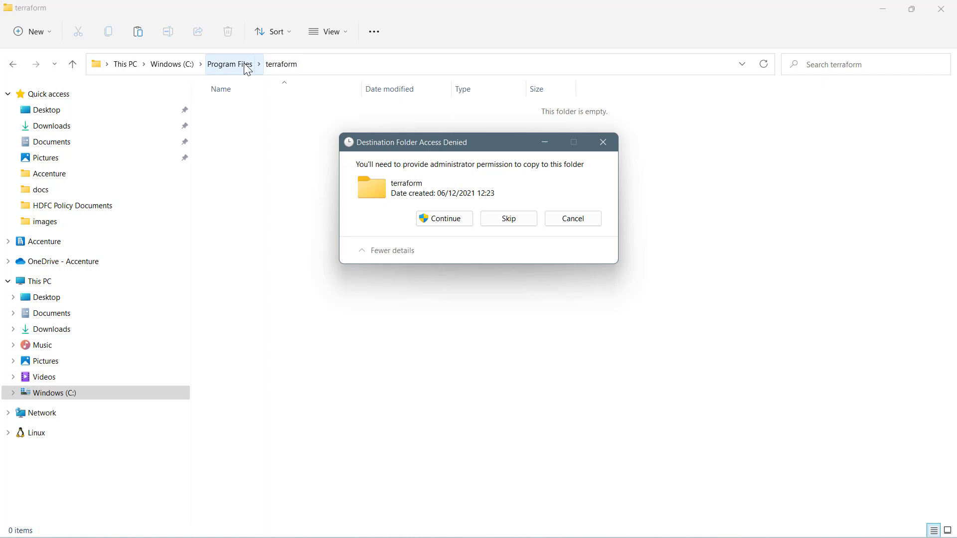
left_click(457, 225)
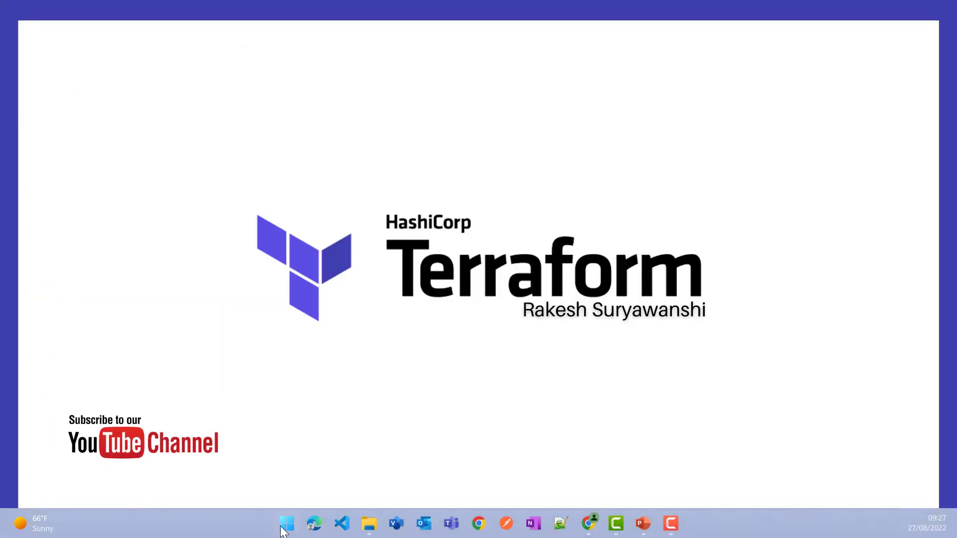
Search 'env', open System Properties' Environment Variables, and select the system Path variable.
left_click(285, 525)
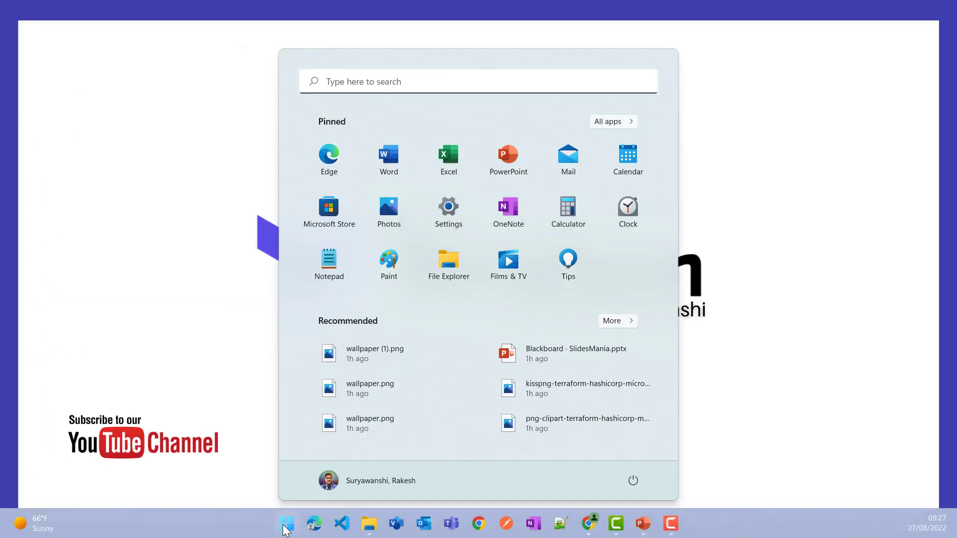
type("env")
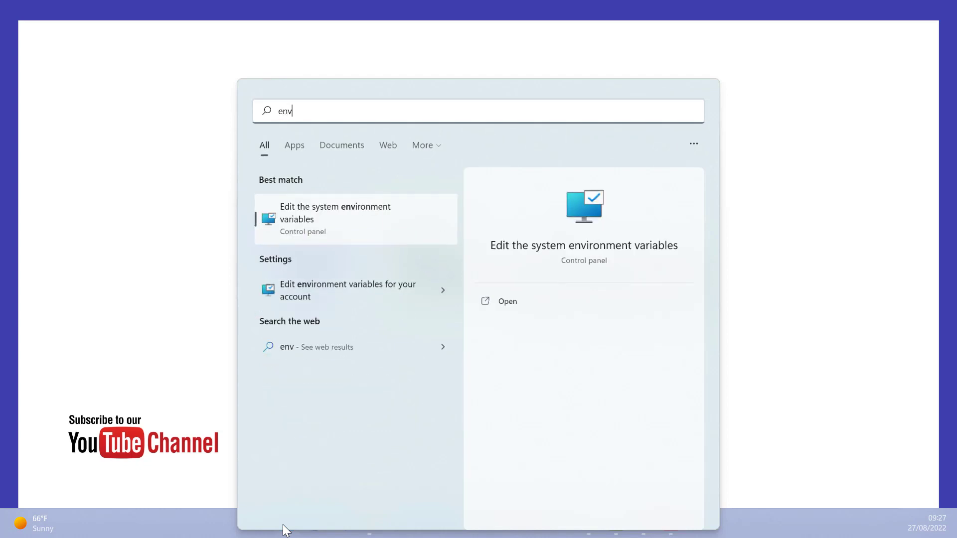
left_click(345, 220)
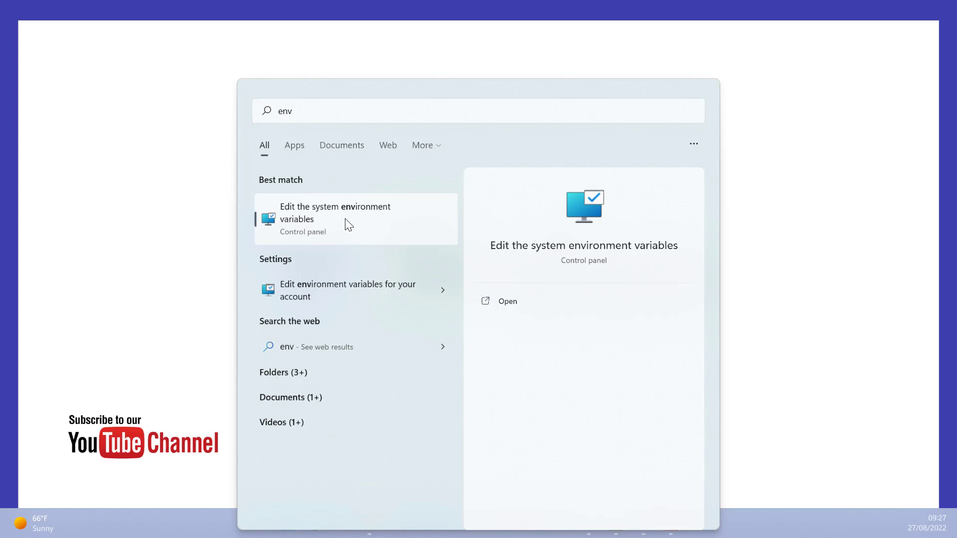
left_click_drag(325, 111, 226, 105)
left_click(253, 340)
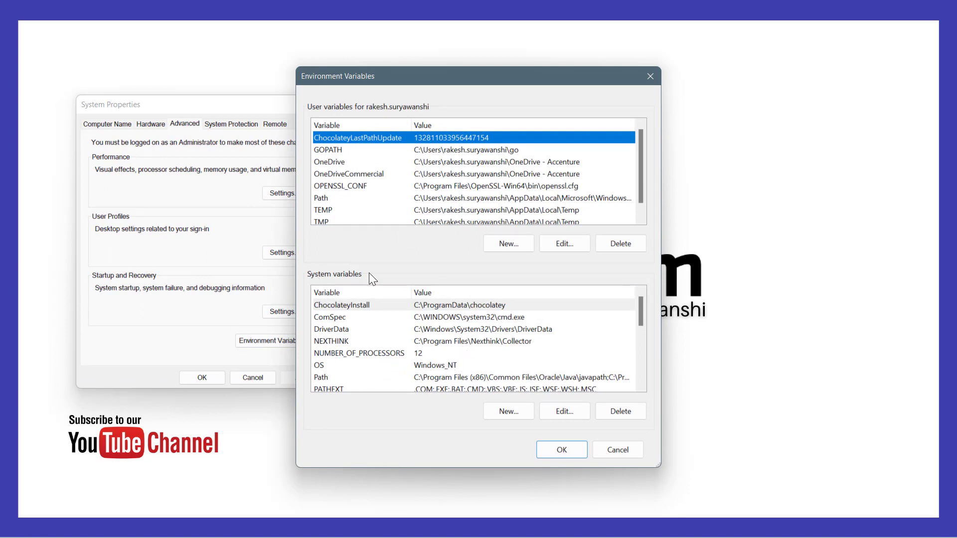
left_click(338, 378)
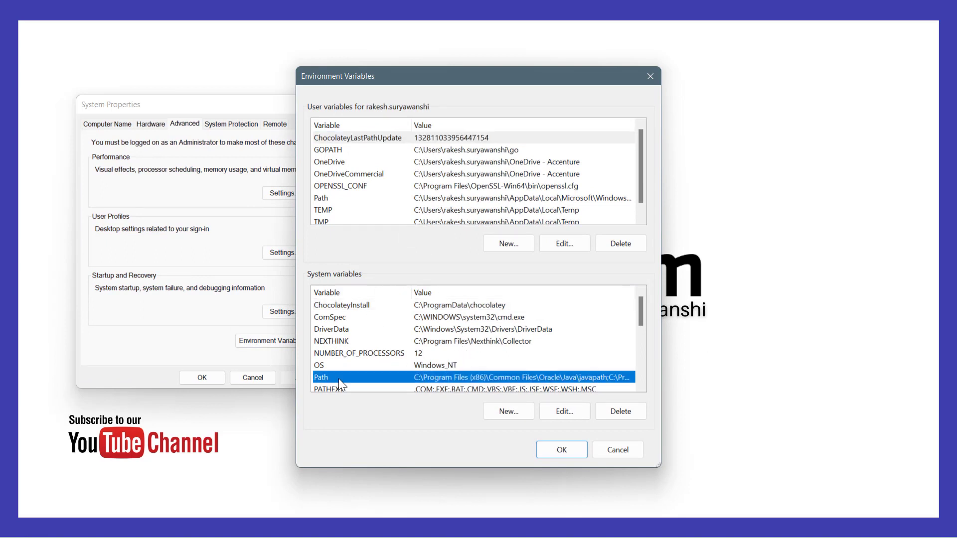
scroll(483, 356, "down", 1)
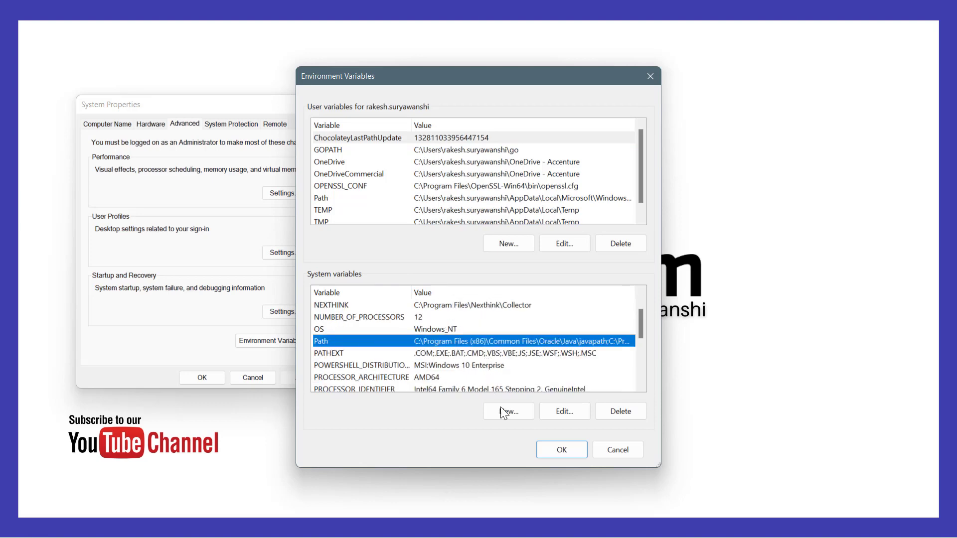
Verify C:\Program Files\terraform is among the system Path entries and confirm both dialogs with OK.
left_click(563, 411)
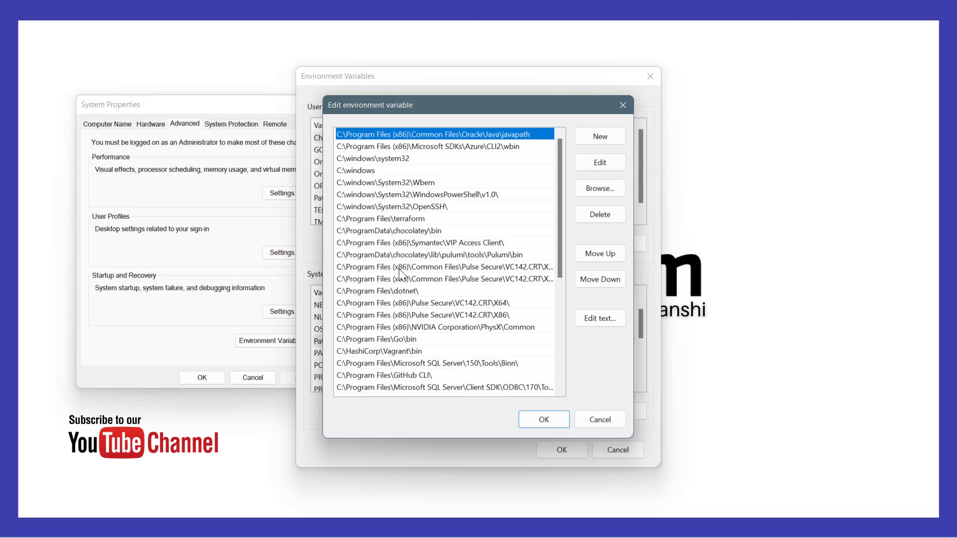
scroll(431, 315, "down", 6)
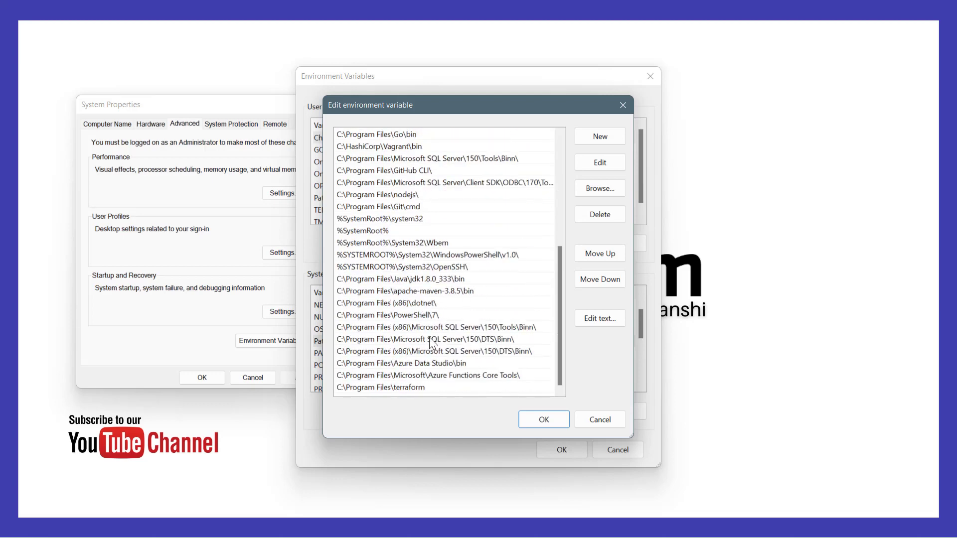
scroll(429, 337, "up", 5)
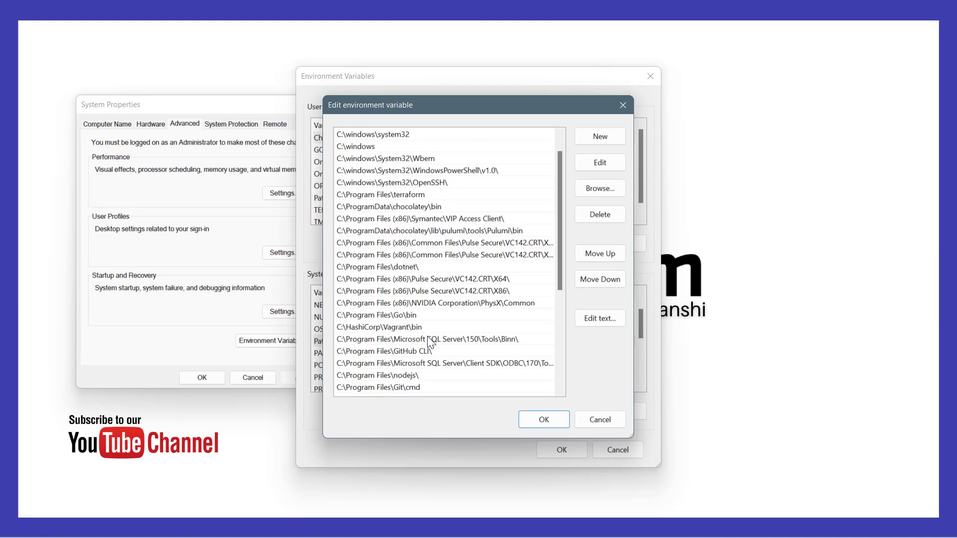
scroll(430, 341, "up", 1)
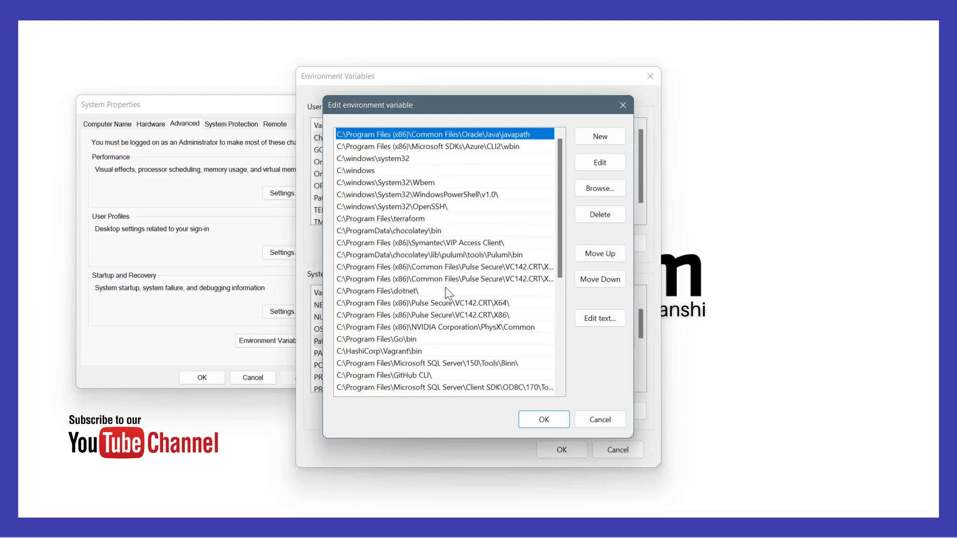
scroll(445, 288, "down", 6)
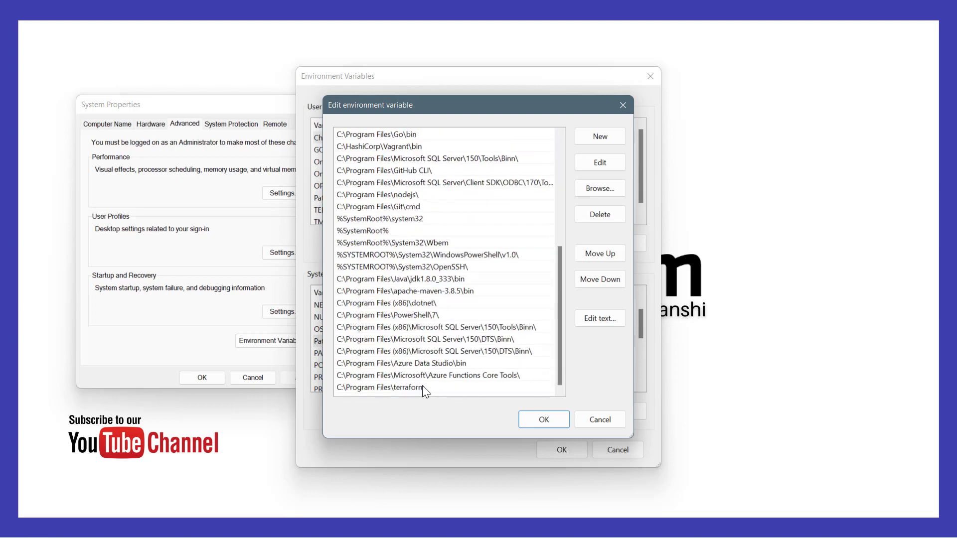
left_click(370, 387)
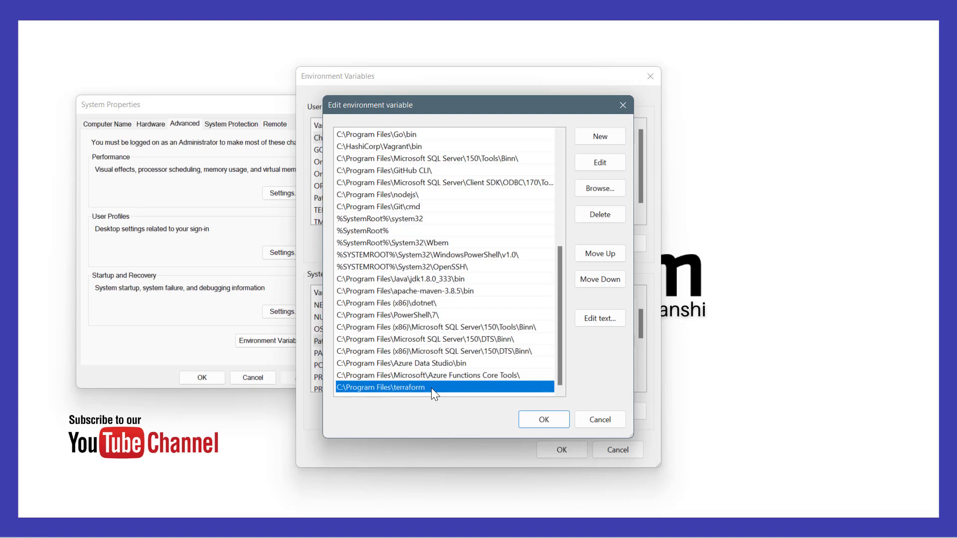
left_click(596, 136)
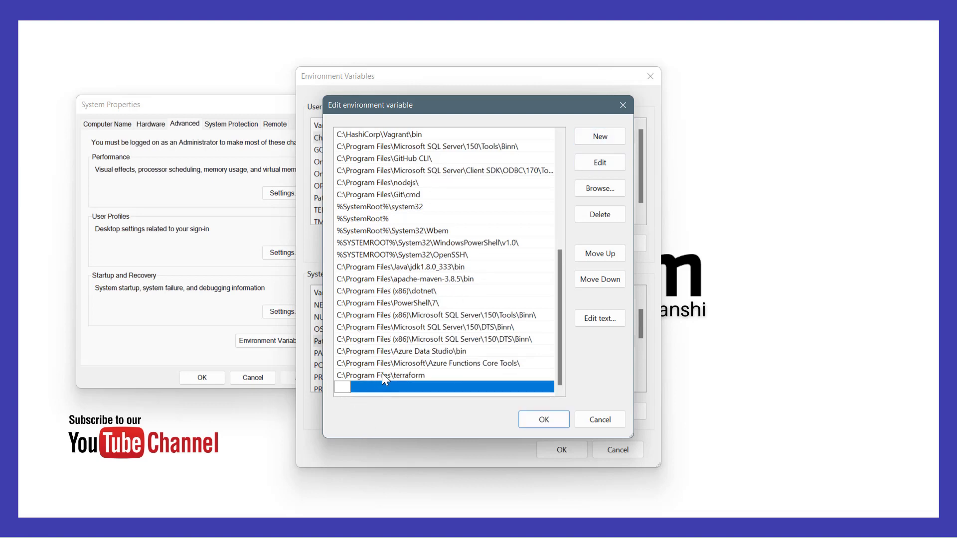
left_click(544, 418)
left_click(563, 450)
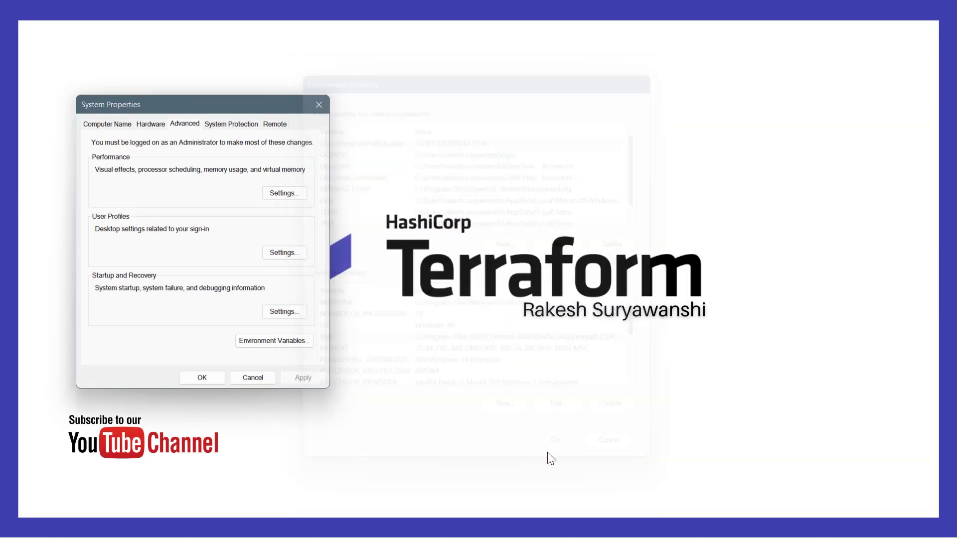
In a fresh Command Prompt, run terraform -help successfully from home, then clear the screen with cls.
left_click(218, 378)
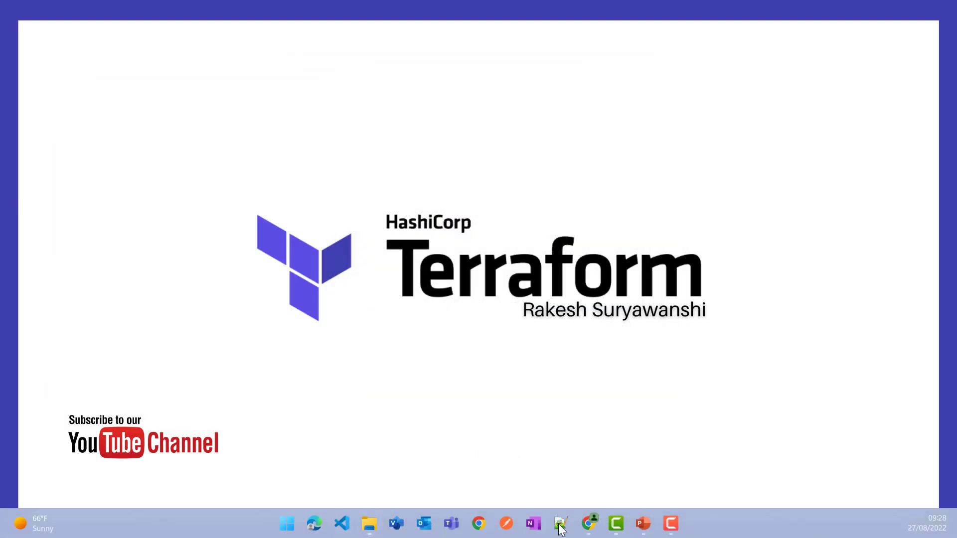
left_click(287, 521)
type("terraform")
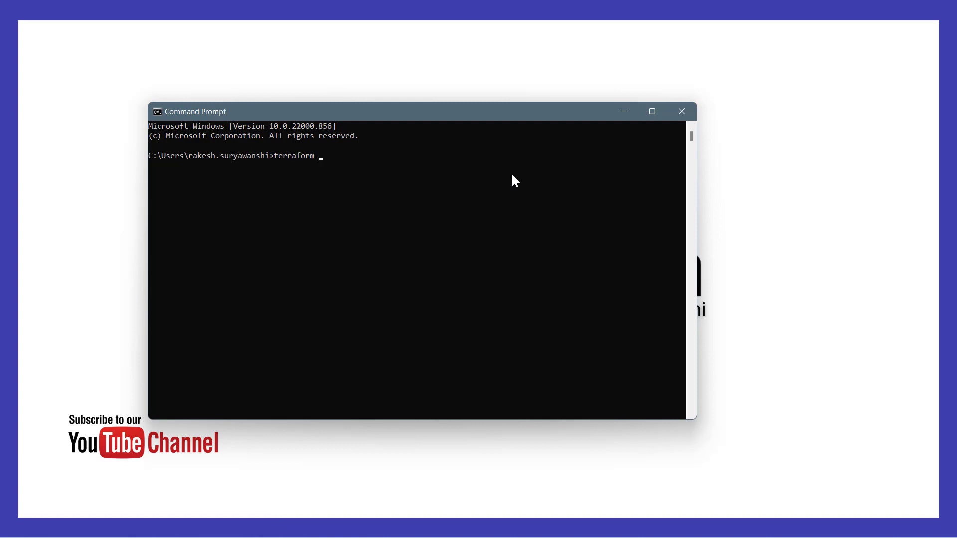
type(" --")
key("BackSpace")
type("help")
key("Return")
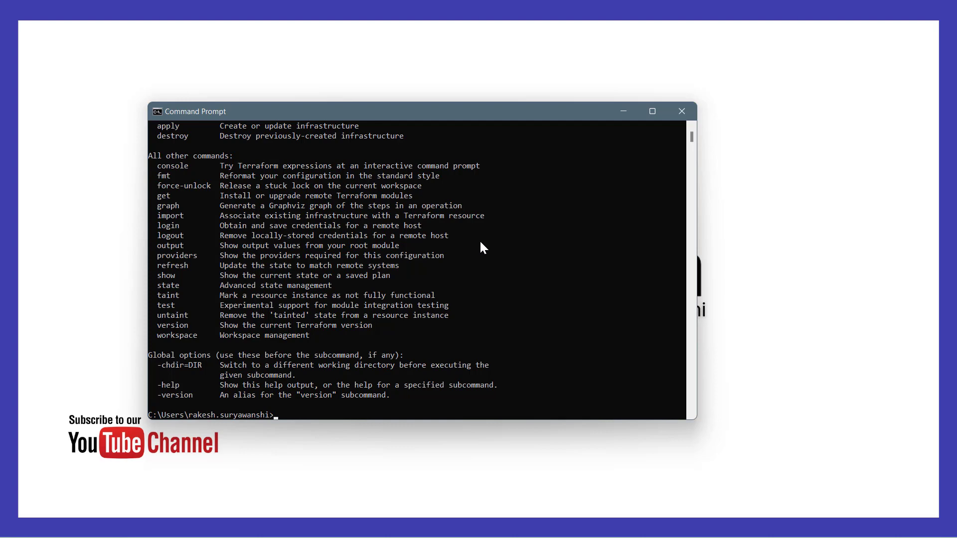
type("cls")
key("Return")
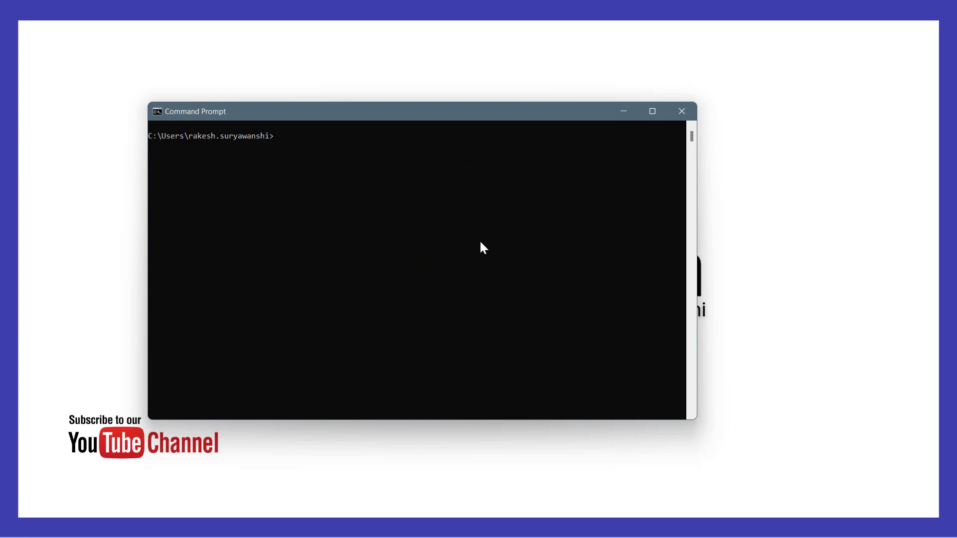
Run 'terraform version' in Command Prompt to confirm Terraform v1.2.8 on windows_amd64.
type("terraform version")
key("Return")
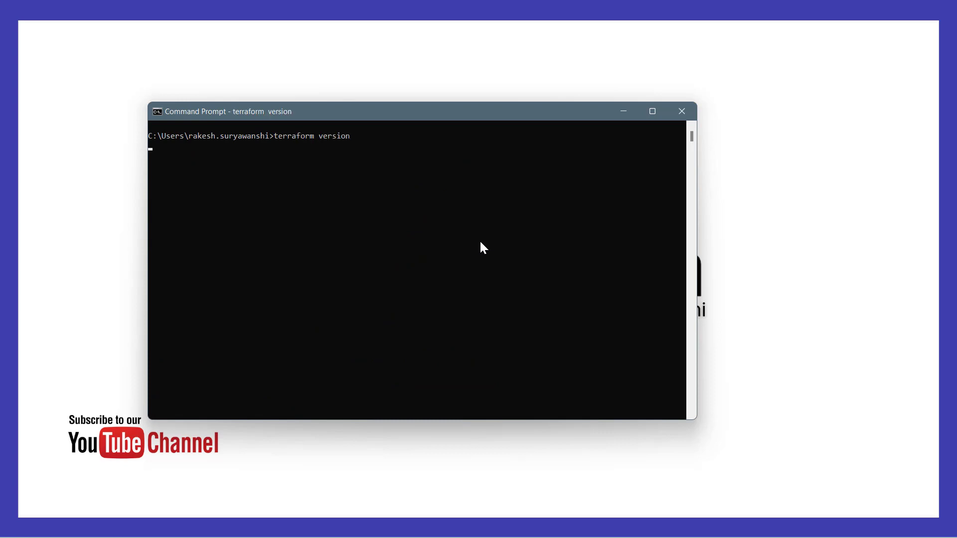